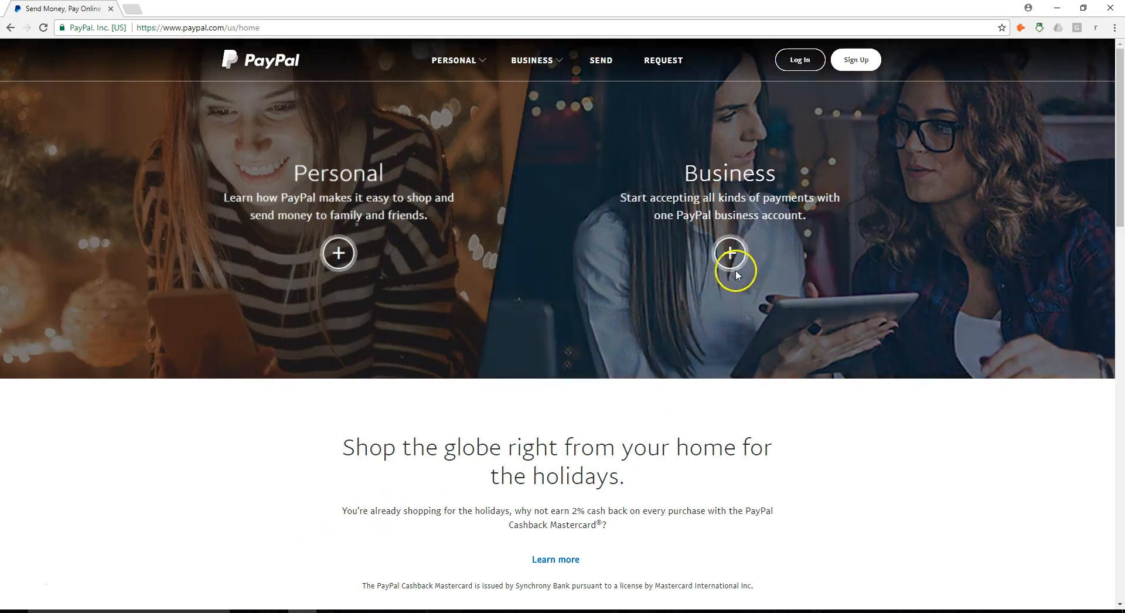
Start signing up for a PayPal business account and select the Payments Standard plan
{"action": "left_click", "coordinate": [736, 273]}
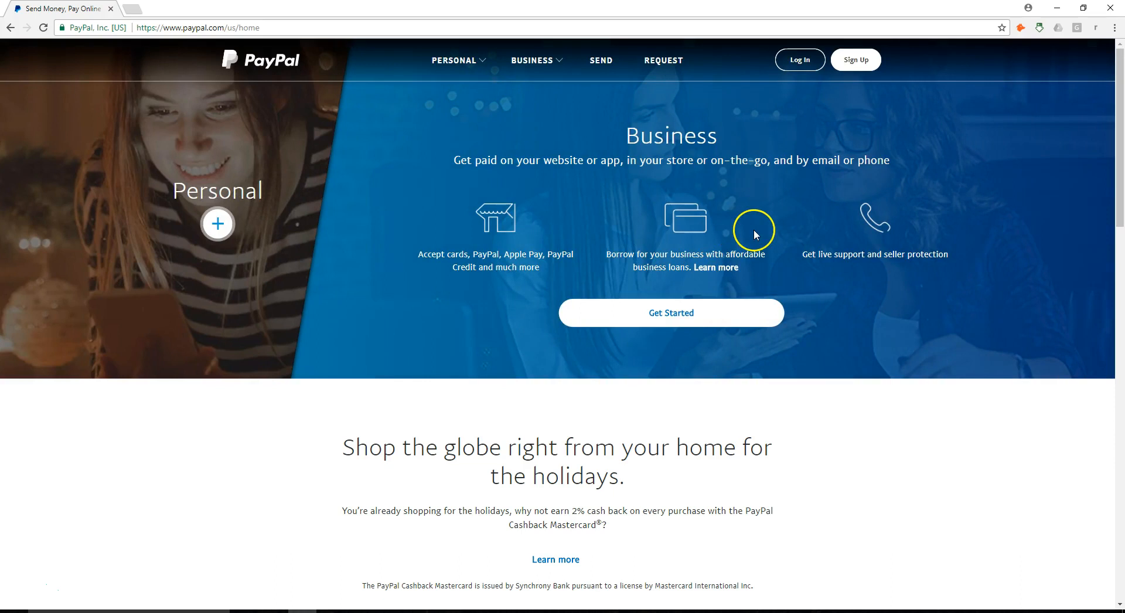
{"action": "left_click", "coordinate": [682, 321]}
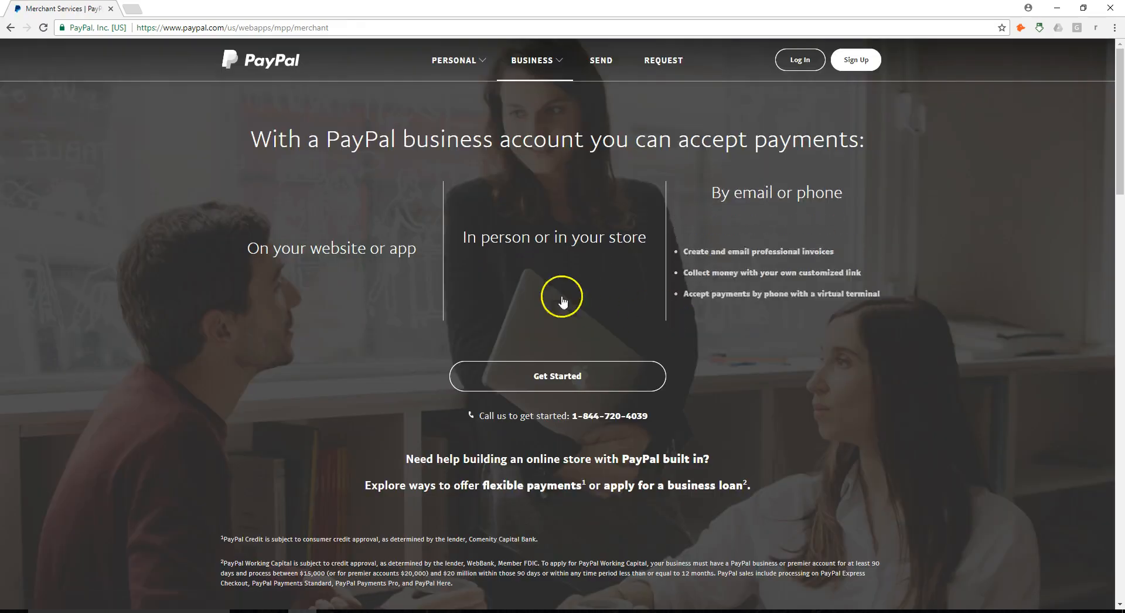
{"action": "mouse_move", "coordinate": [384, 261]}
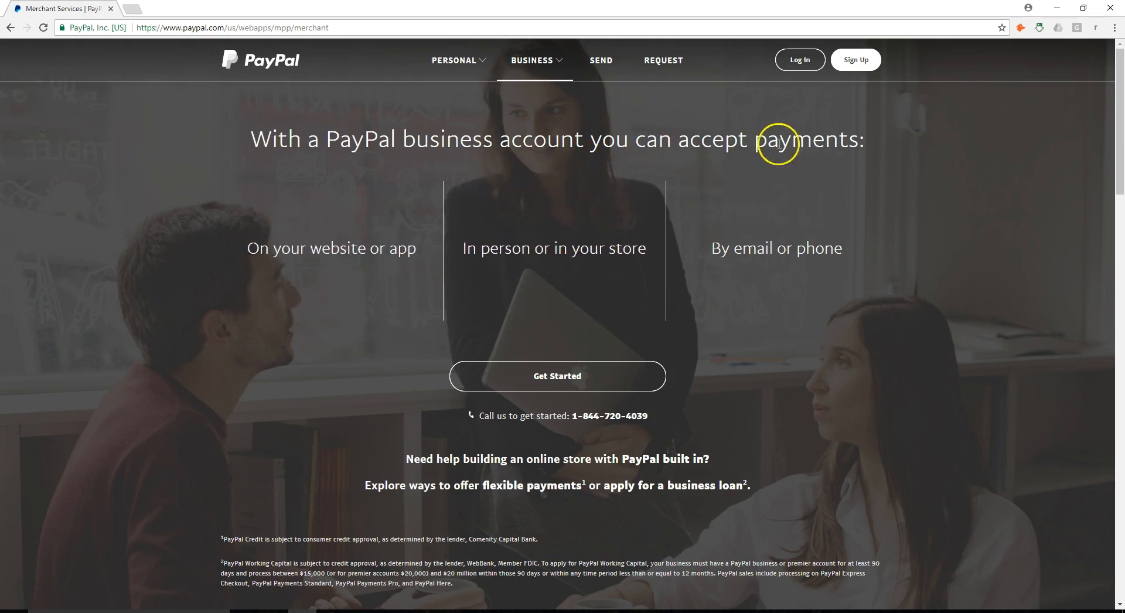
{"action": "mouse_move", "coordinate": [548, 242]}
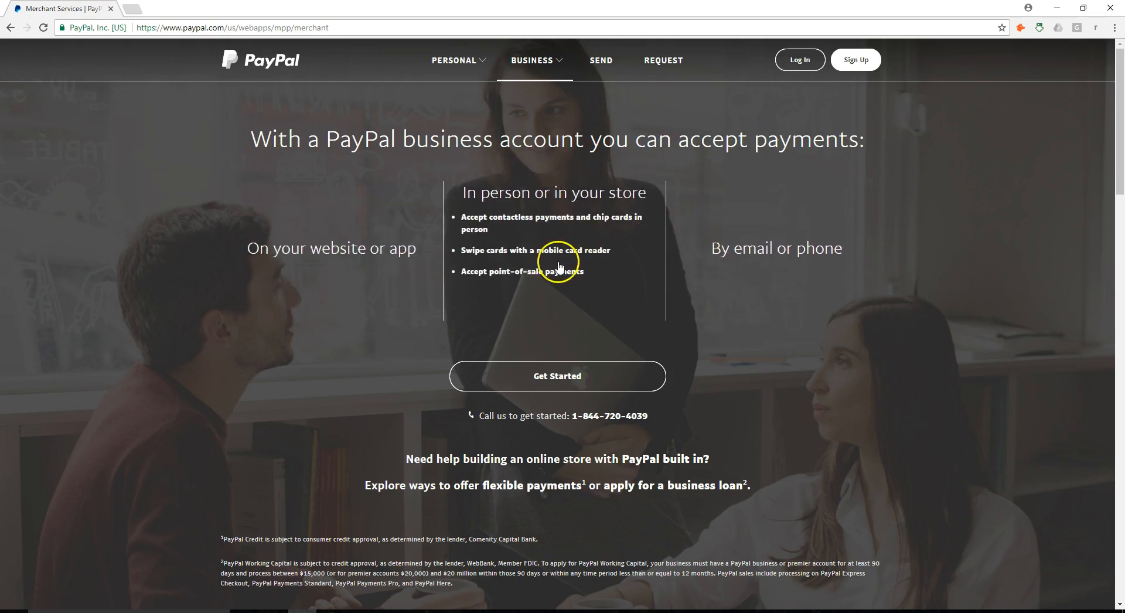
{"action": "mouse_move", "coordinate": [339, 207]}
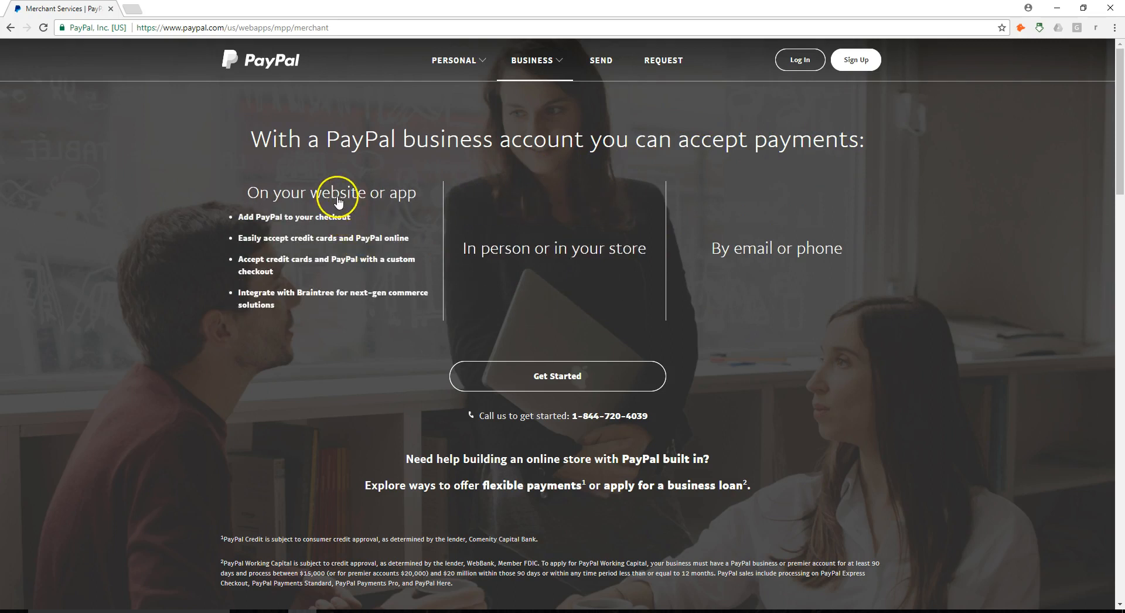
{"action": "left_click", "coordinate": [553, 382]}
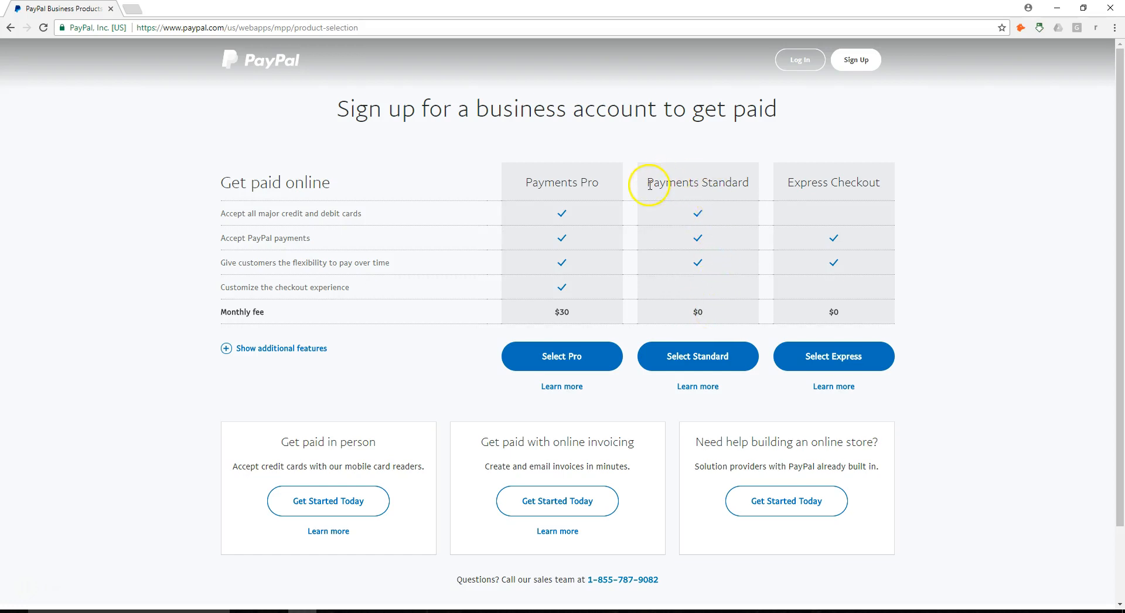
{"action": "left_click", "coordinate": [697, 357]}
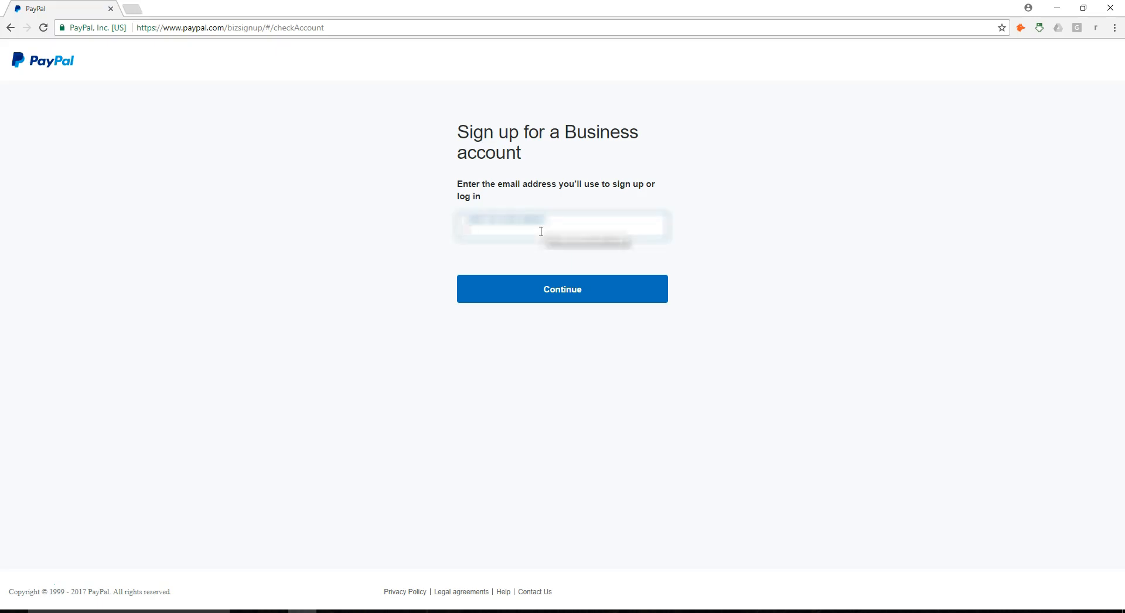
Enter the sign-up email address and create the account password, continuing to the business details form
{"action": "type", "text": "???"}
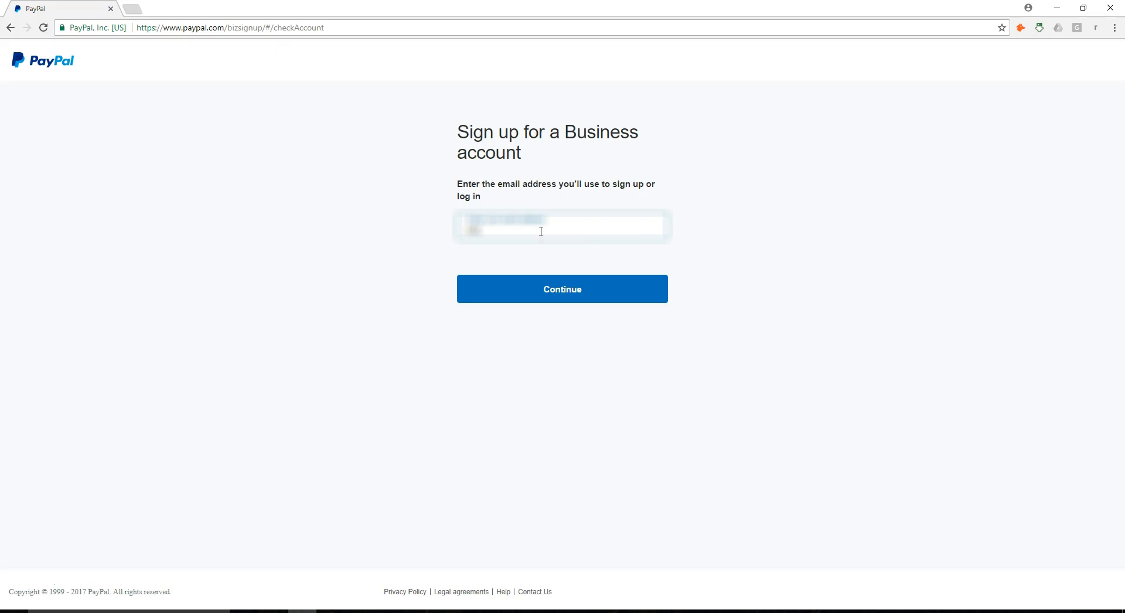
{"action": "type", "text": "???"}
{"action": "type", "text": "?????????????????"}
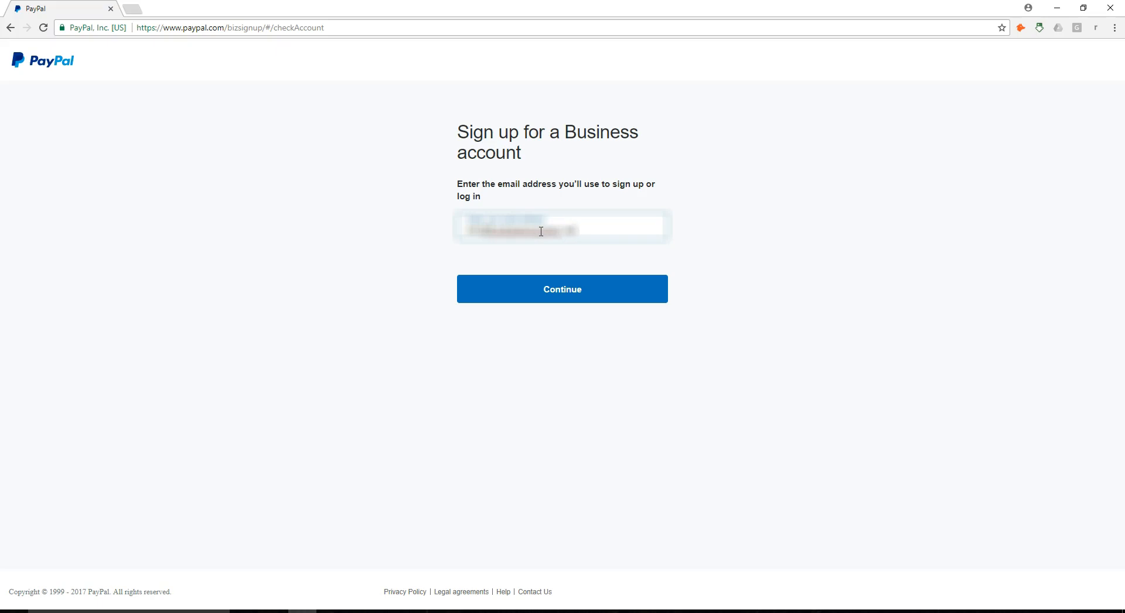
{"action": "left_click", "coordinate": [558, 286]}
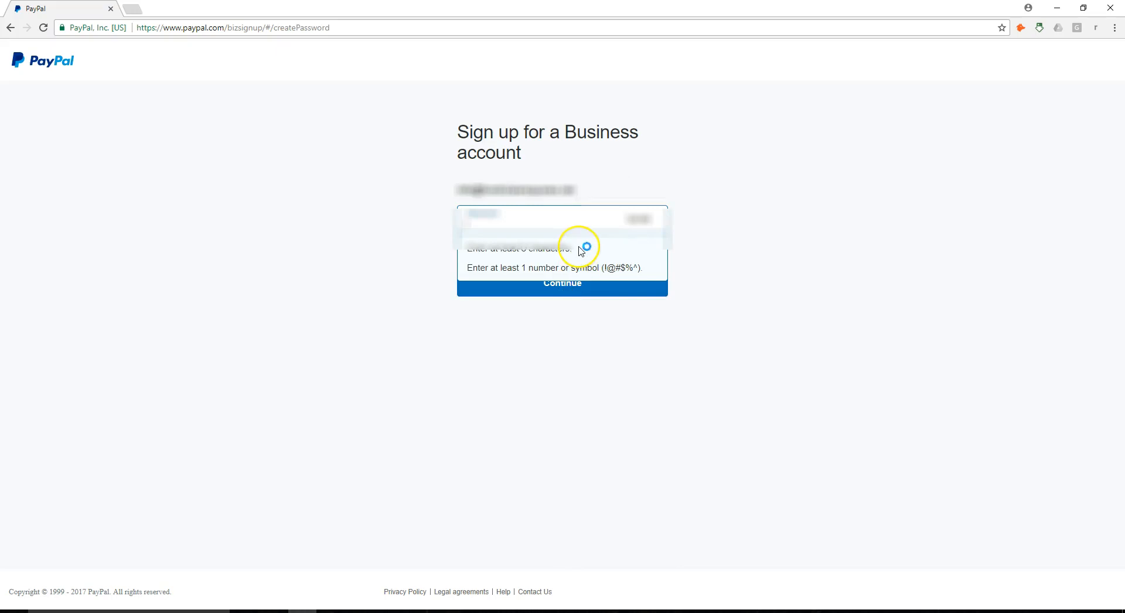
{"action": "type", "text": "????????"}
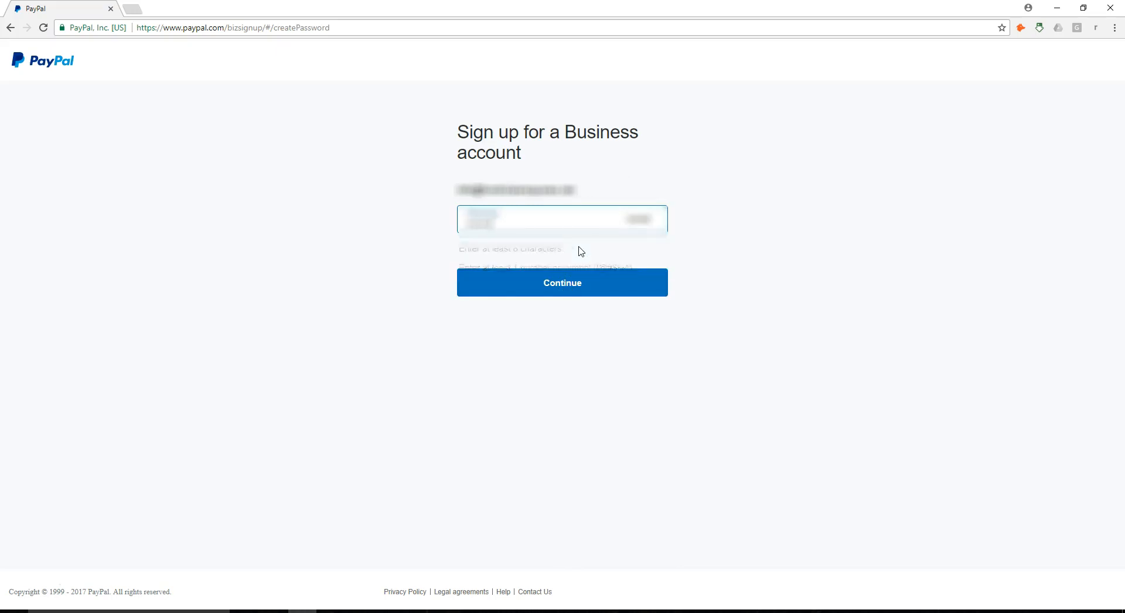
{"action": "left_click", "coordinate": [574, 284]}
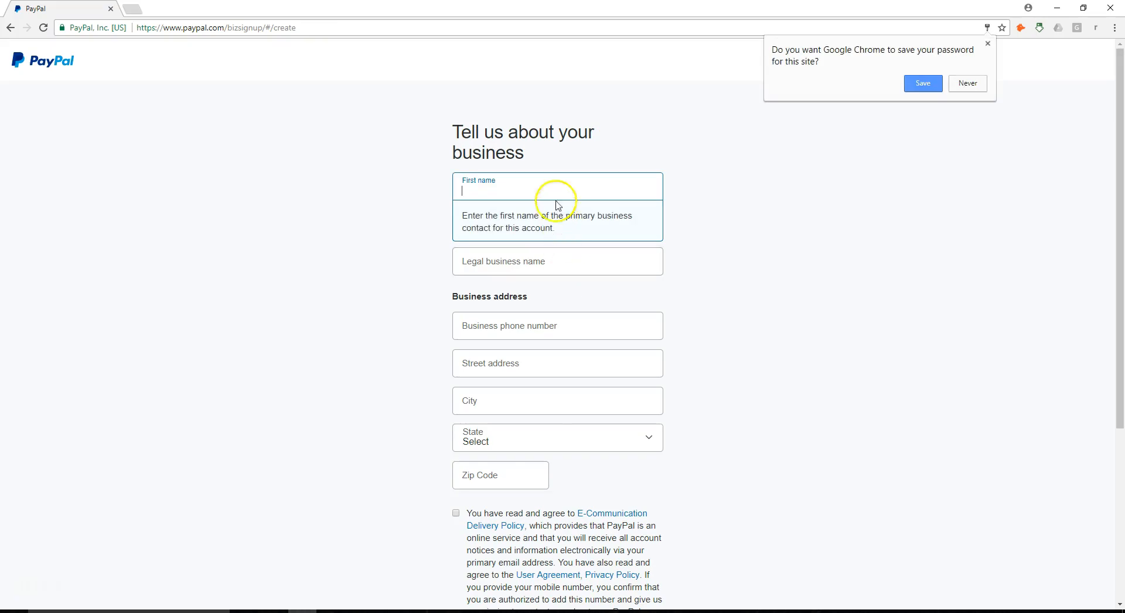
Fill in the primary contact's first and last name and enter Fundraiser Squares as the legal business name
{"action": "type", "text": "????"}
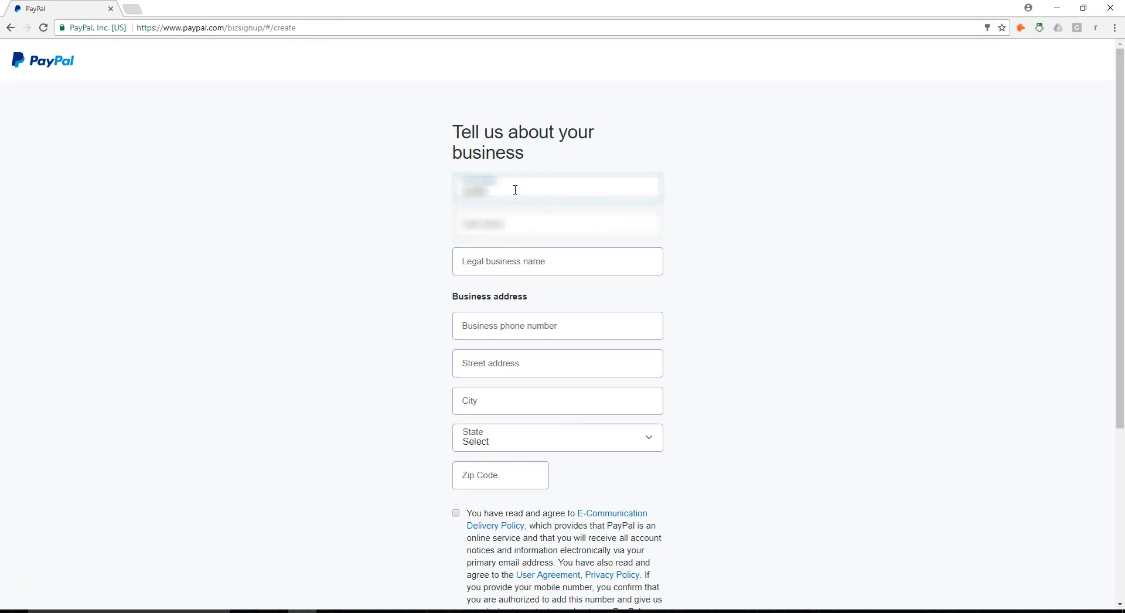
{"action": "key", "text": "Tab"}
{"action": "type", "text": "???????"}
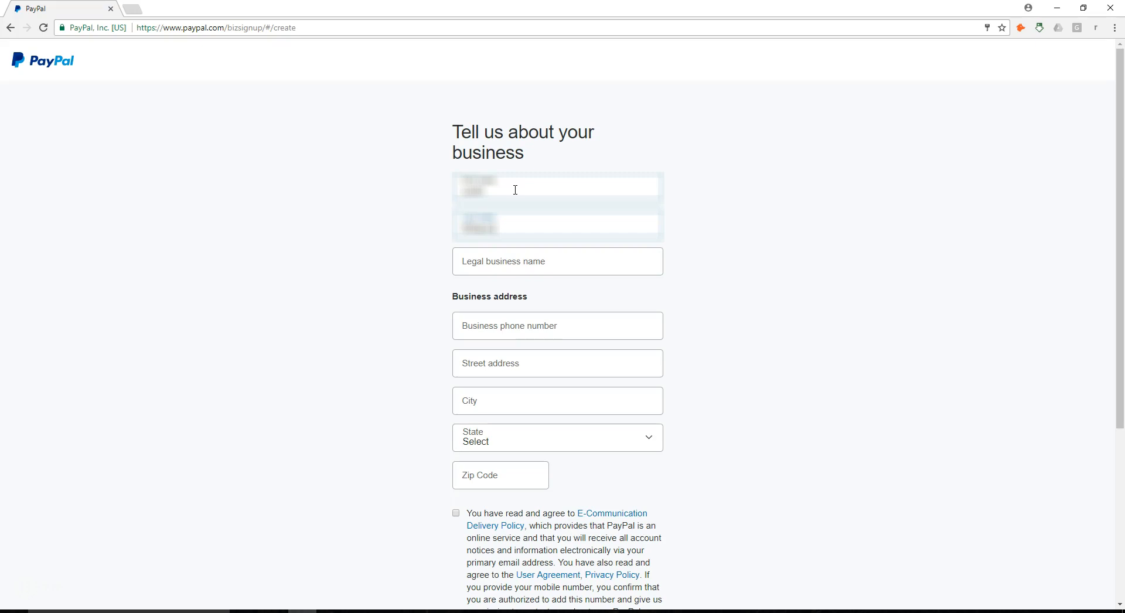
{"action": "key", "text": "Tab"}
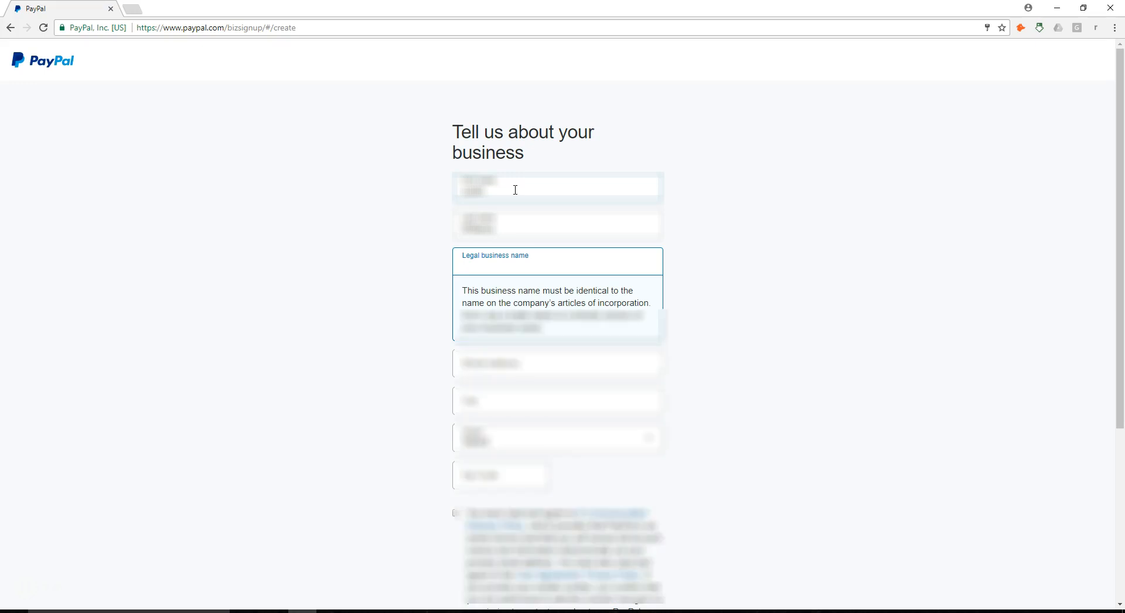
{"action": "type", "text": "Fund"}
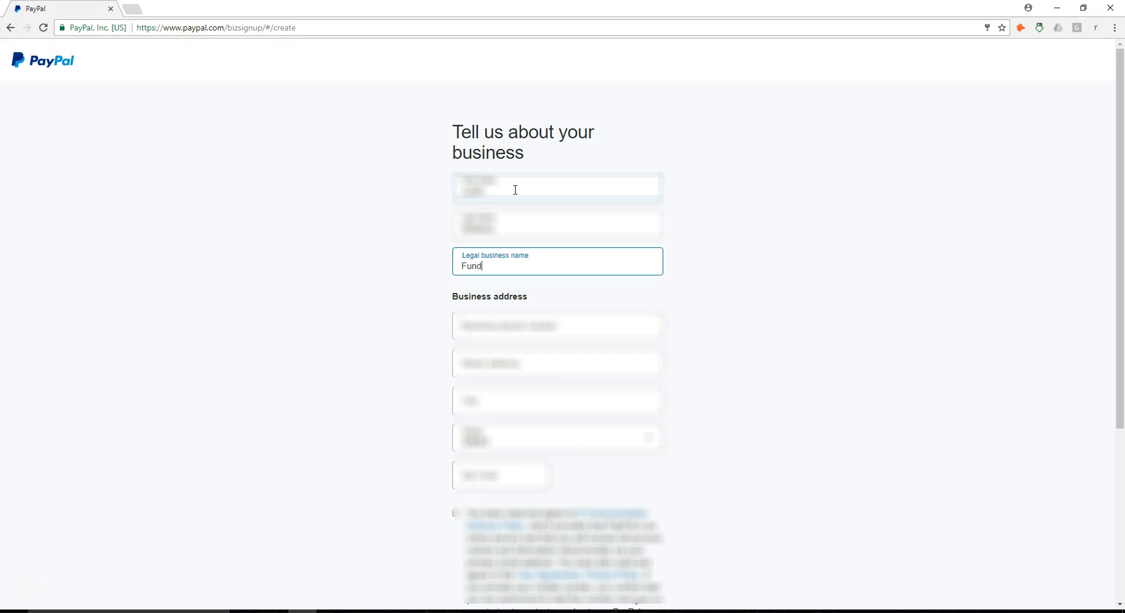
{"action": "type", "text": "raiser Squares"}
Enter the business phone number and complete the business address with street, city, state and zip code
{"action": "left_click", "coordinate": [554, 331]}
{"action": "type", "text": "(555) 555-5555"}
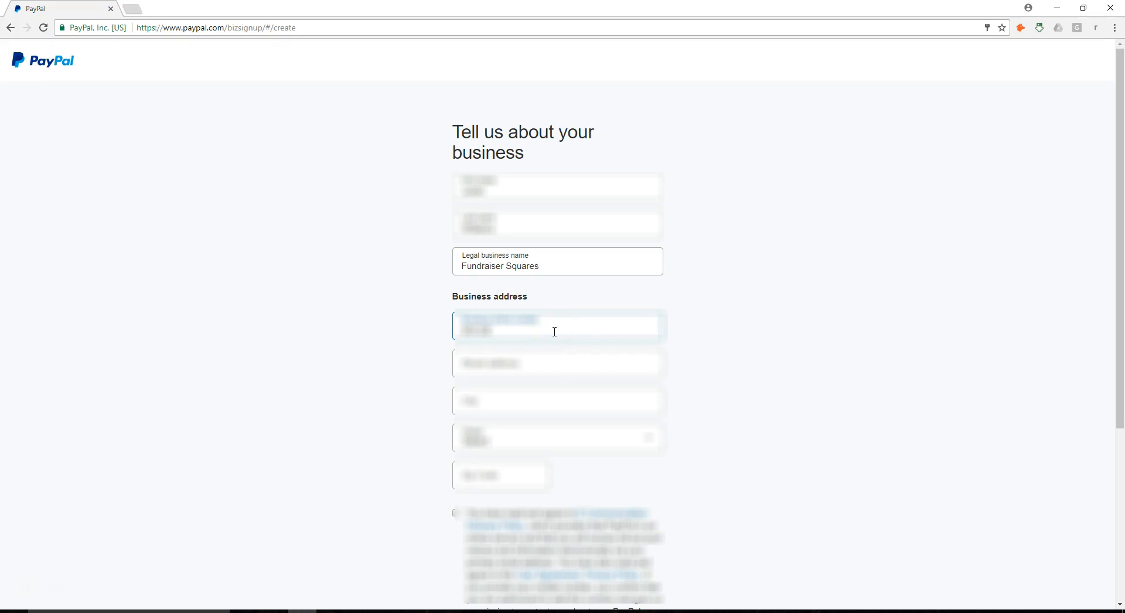
{"action": "left_click", "coordinate": [539, 358]}
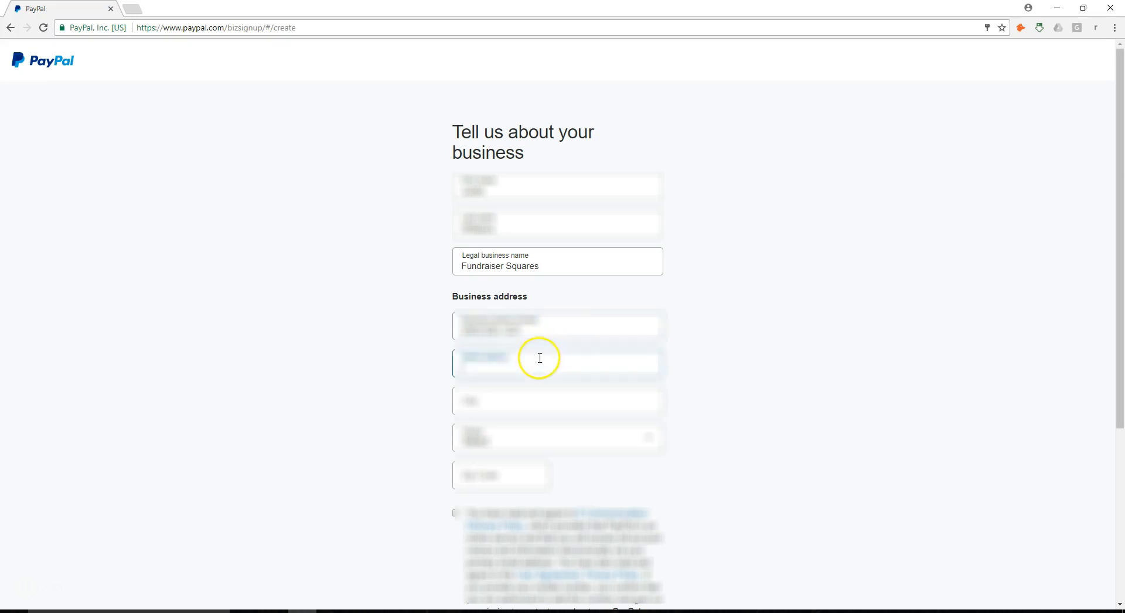
{"action": "type", "text": "12345 Main Street"}
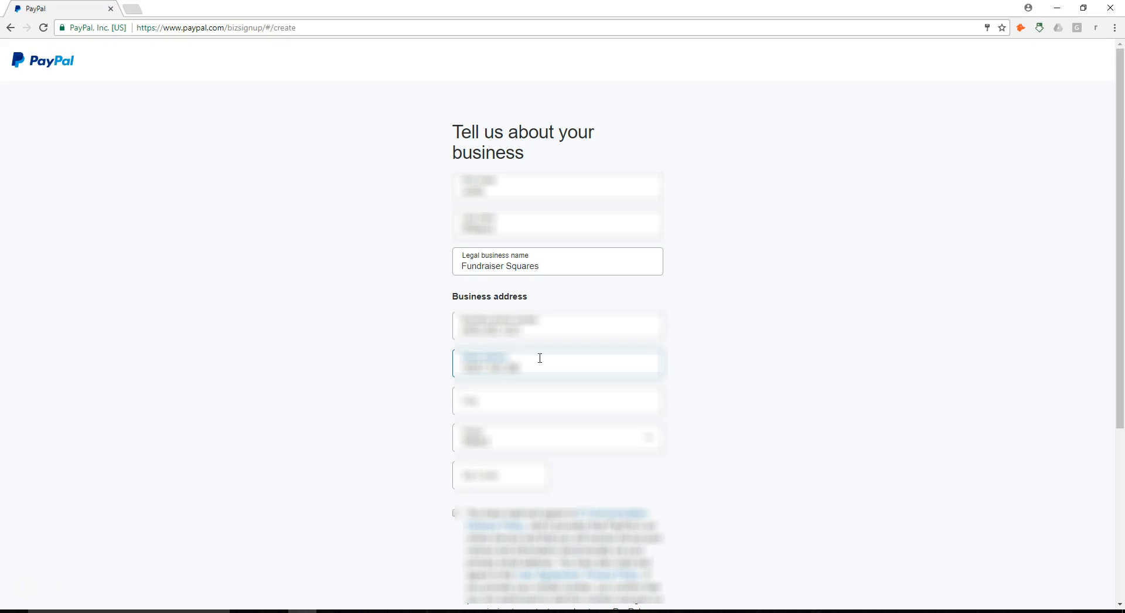
{"action": "key", "text": "Tab"}
{"action": "type", "text": "Austin"}
{"action": "left_click", "coordinate": [550, 434]}
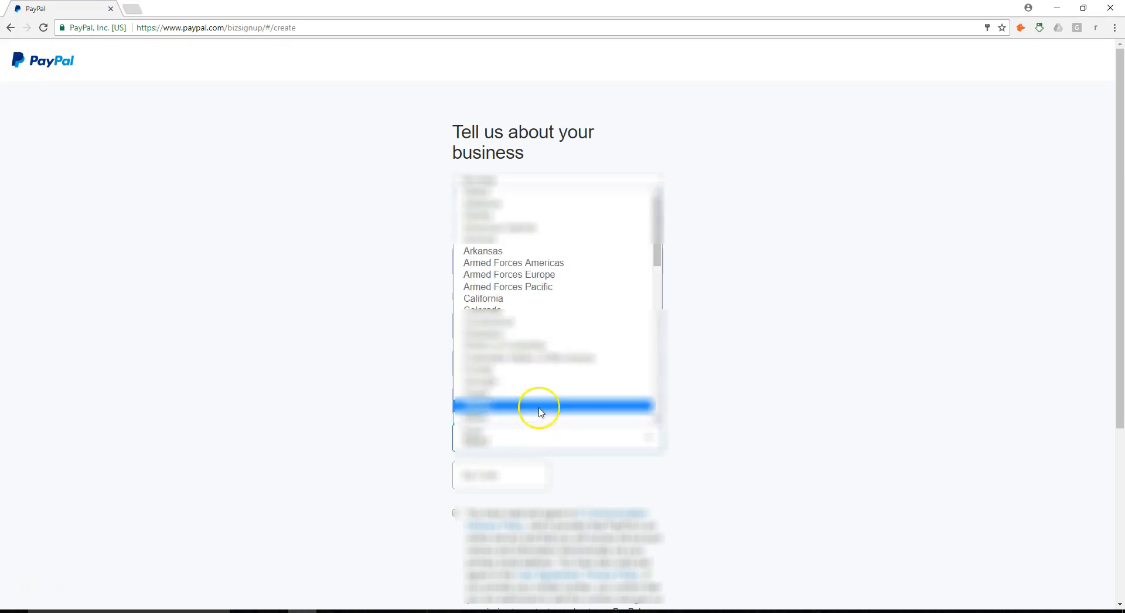
{"action": "scroll", "coordinate": [537, 406], "scroll_direction": "down", "scroll_amount": 5}
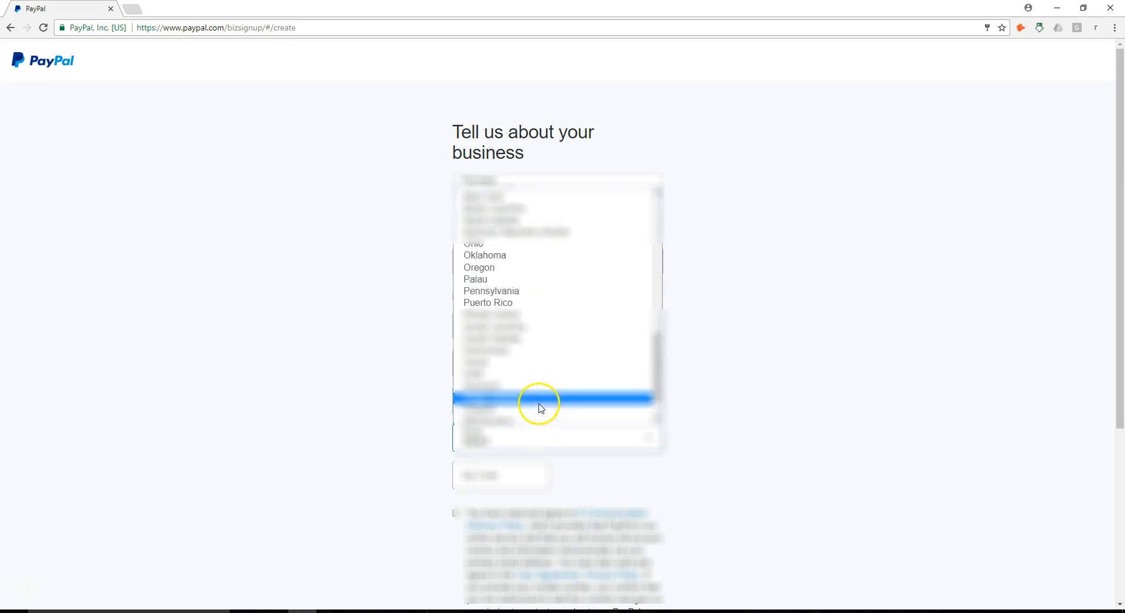
{"action": "left_click", "coordinate": [492, 255]}
{"action": "left_click", "coordinate": [496, 480]}
{"action": "type", "text": "?????"}
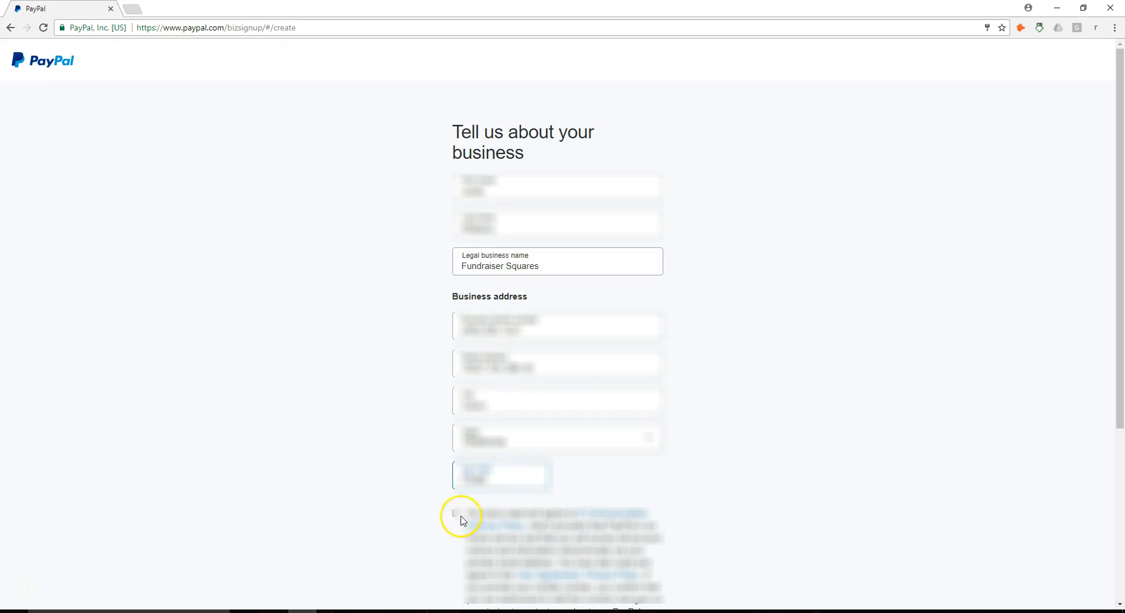
Agree to the E-Communication Delivery Policy, User Agreement and Privacy Policy, and submit the business contact details
{"action": "left_click", "coordinate": [456, 513]}
{"action": "scroll", "coordinate": [691, 470], "scroll_direction": "down", "scroll_amount": 4}
{"action": "left_click", "coordinate": [579, 505]}
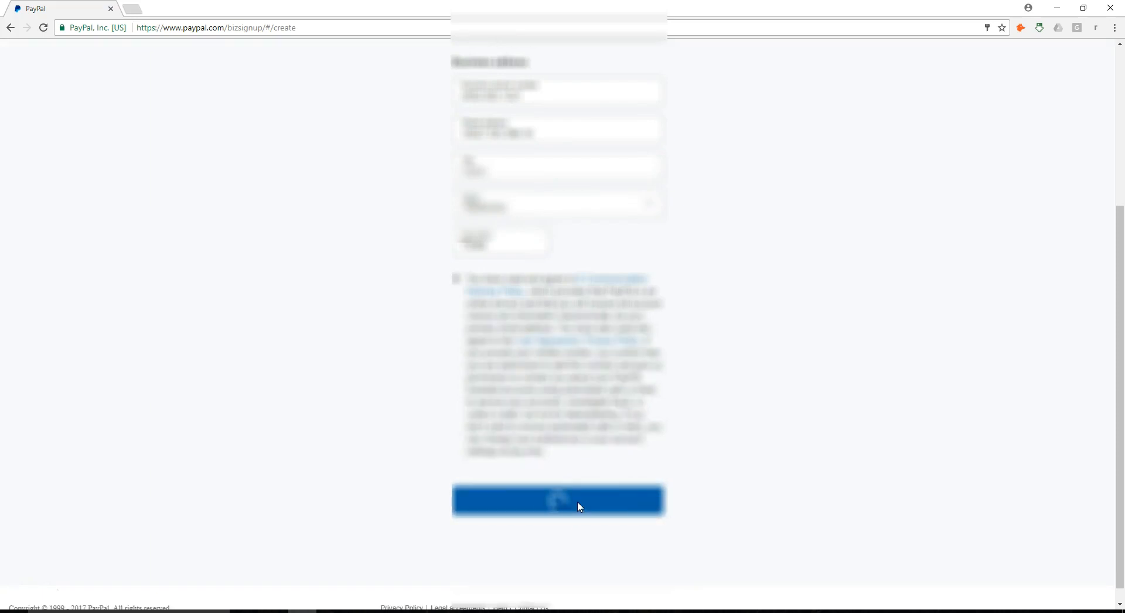
{"action": "left_click", "coordinate": [862, 396]}
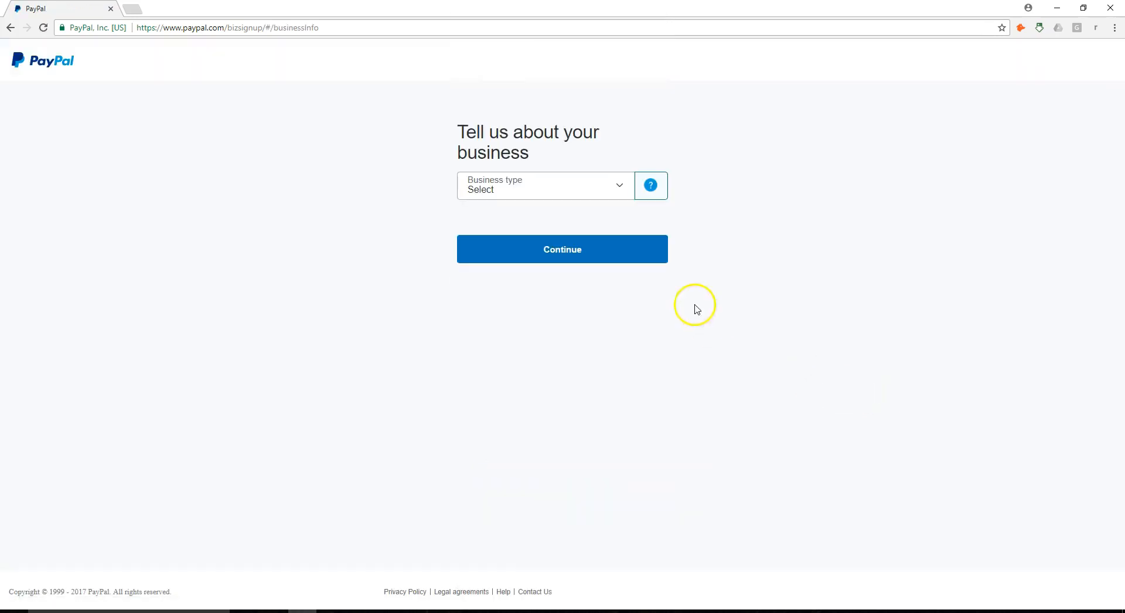
Describe the business as a Nonprofit organization in category Other with monthly sales Up to USD $4,999, and continue without an Employer Identification Number
{"action": "left_click", "coordinate": [620, 191]}
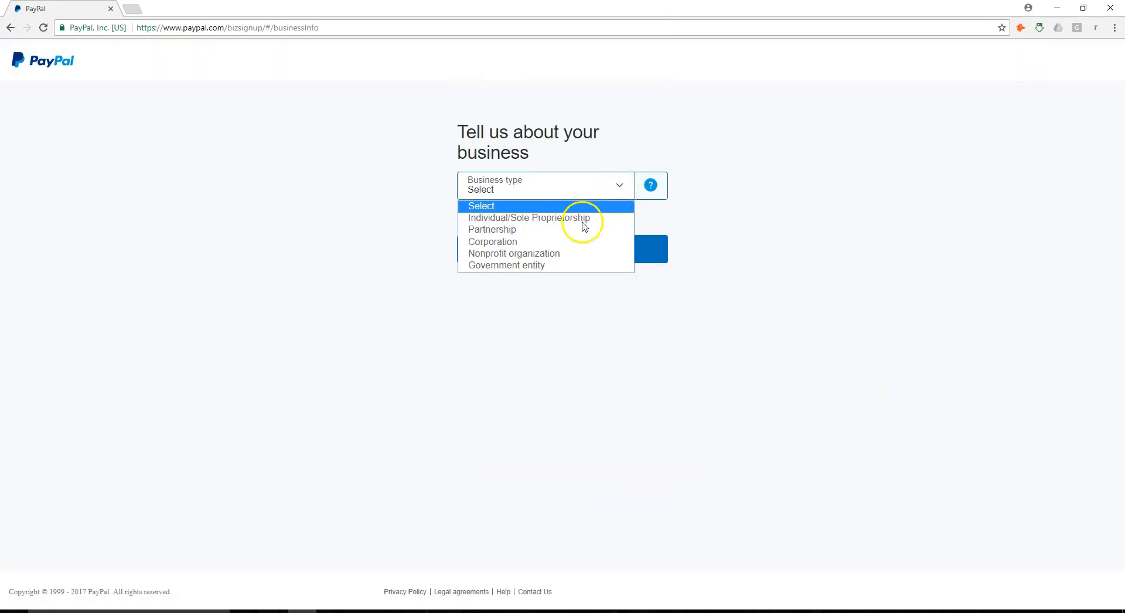
{"action": "left_click", "coordinate": [550, 255]}
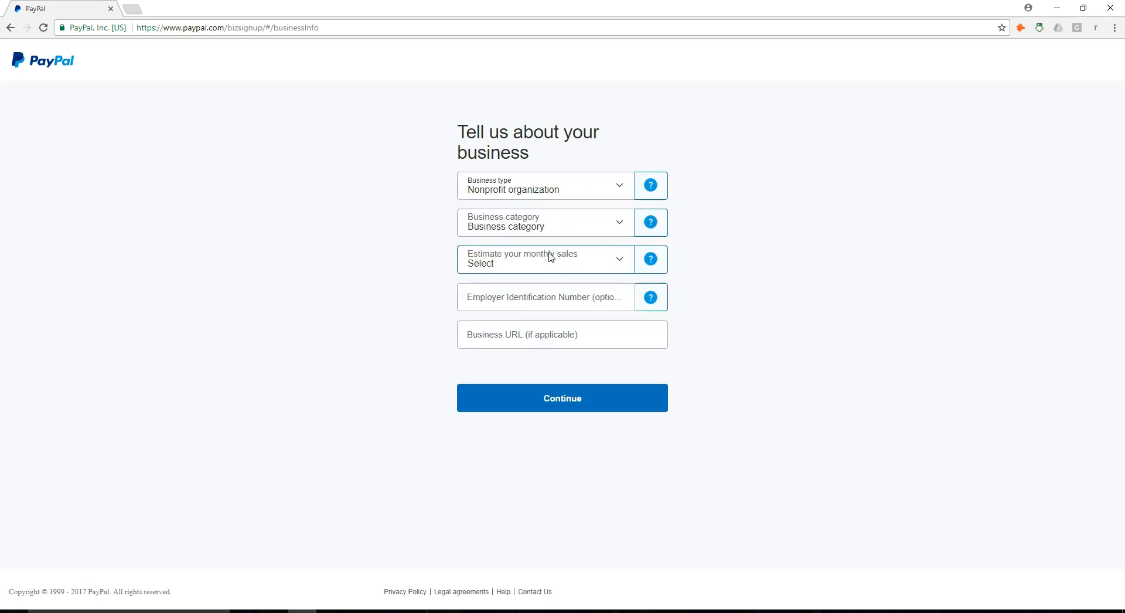
{"action": "left_click", "coordinate": [616, 223]}
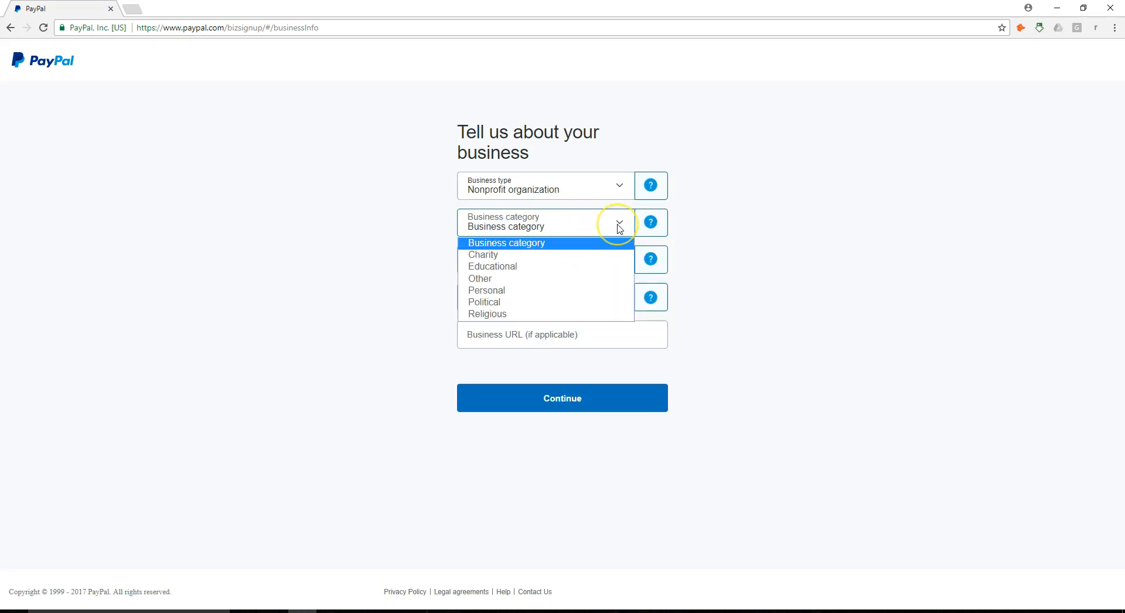
{"action": "left_click", "coordinate": [535, 279]}
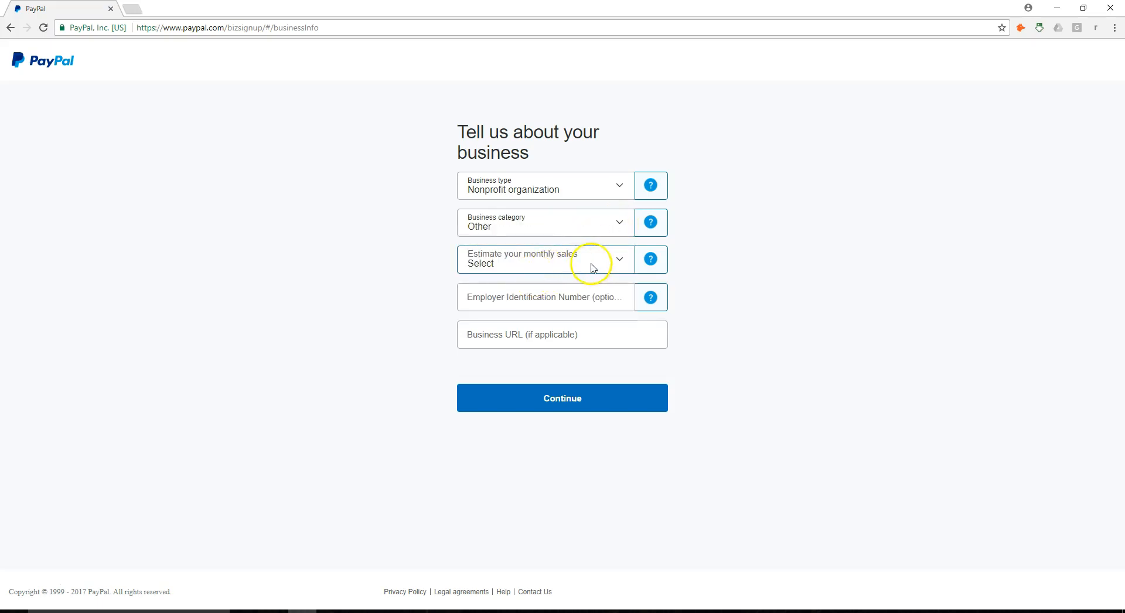
{"action": "left_click", "coordinate": [618, 263]}
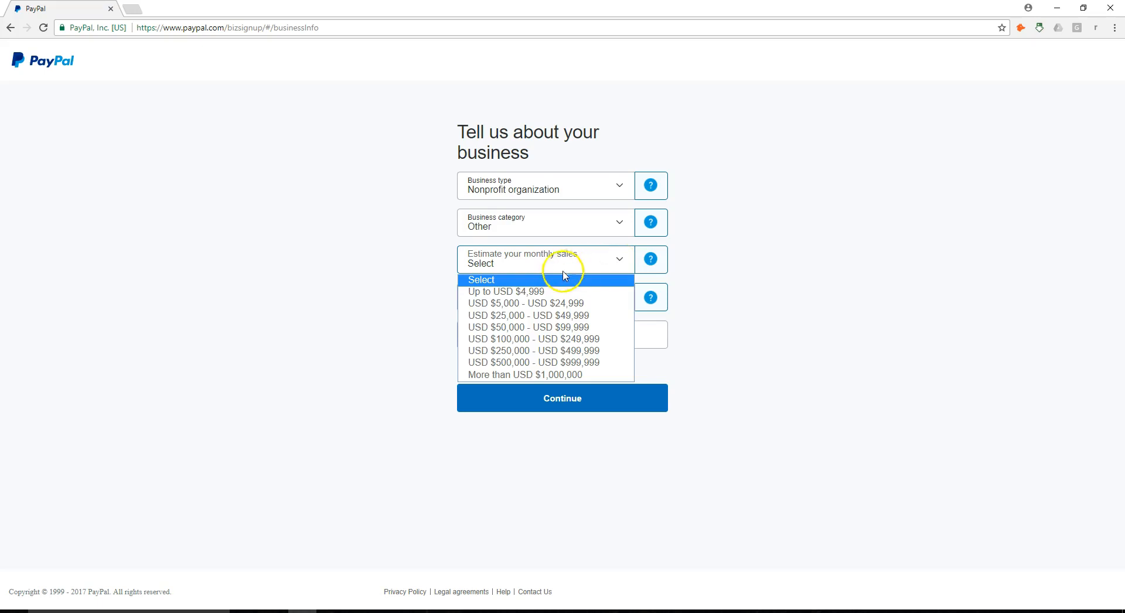
{"action": "left_click", "coordinate": [538, 292]}
{"action": "left_click", "coordinate": [544, 299]}
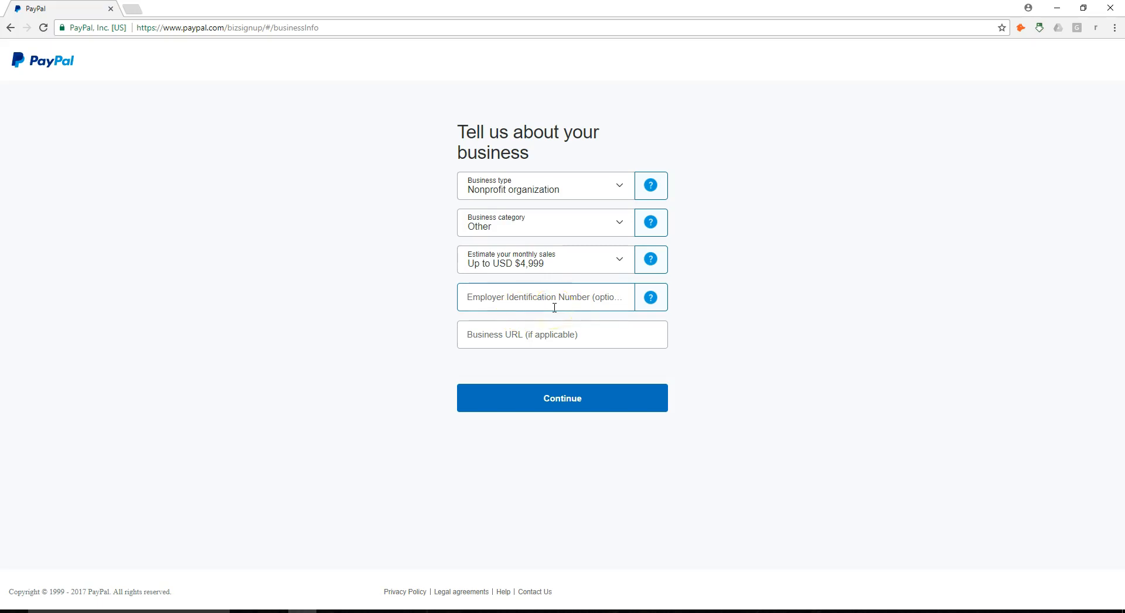
{"action": "left_click", "coordinate": [573, 404]}
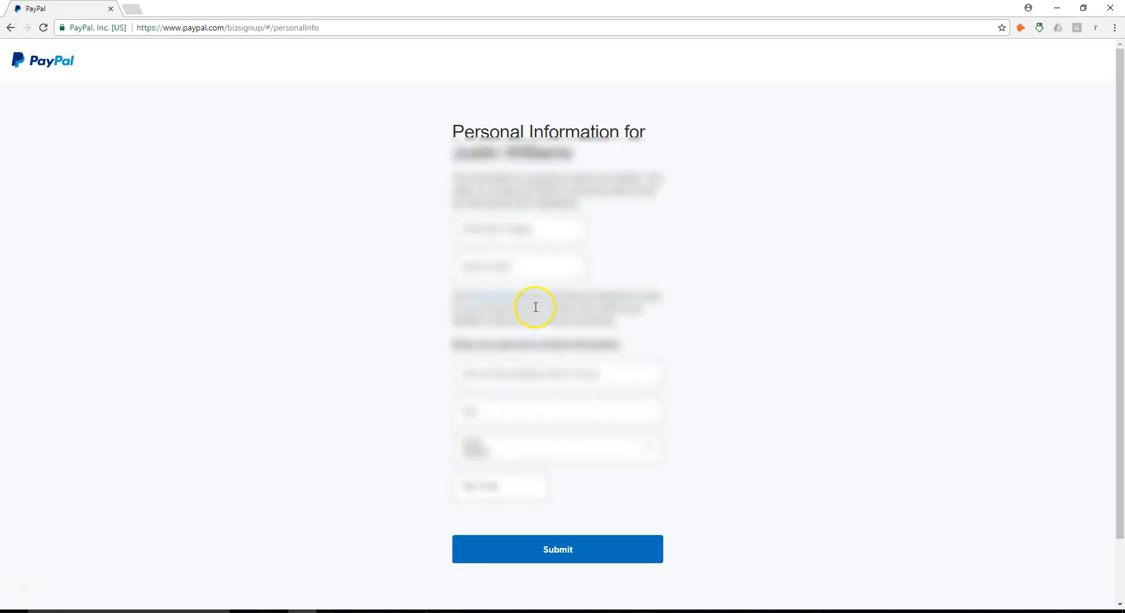
Enter the contact's identification digits and date of birth in the personal information form
{"action": "left_click", "coordinate": [532, 229]}
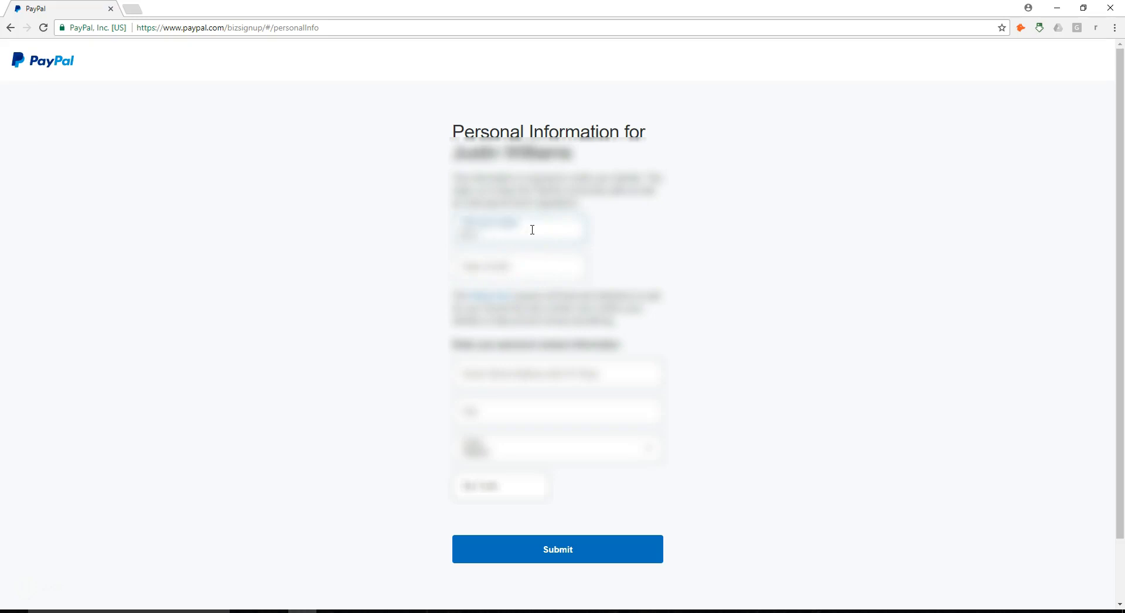
{"action": "type", "text": "****"}
{"action": "left_click", "coordinate": [521, 266]}
{"action": "type", "text": "****"}
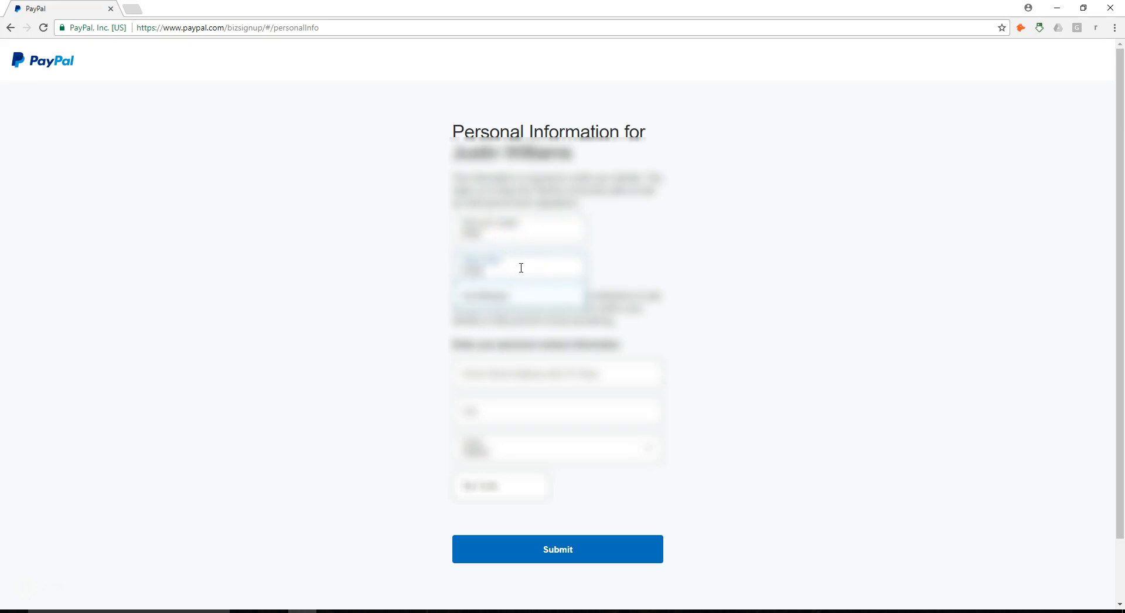
{"action": "key", "text": "BackSpace"}
{"action": "key", "text": "BackSpace"}
{"action": "key", "text": "BackSpace"}
{"action": "type", "text": "*******"}
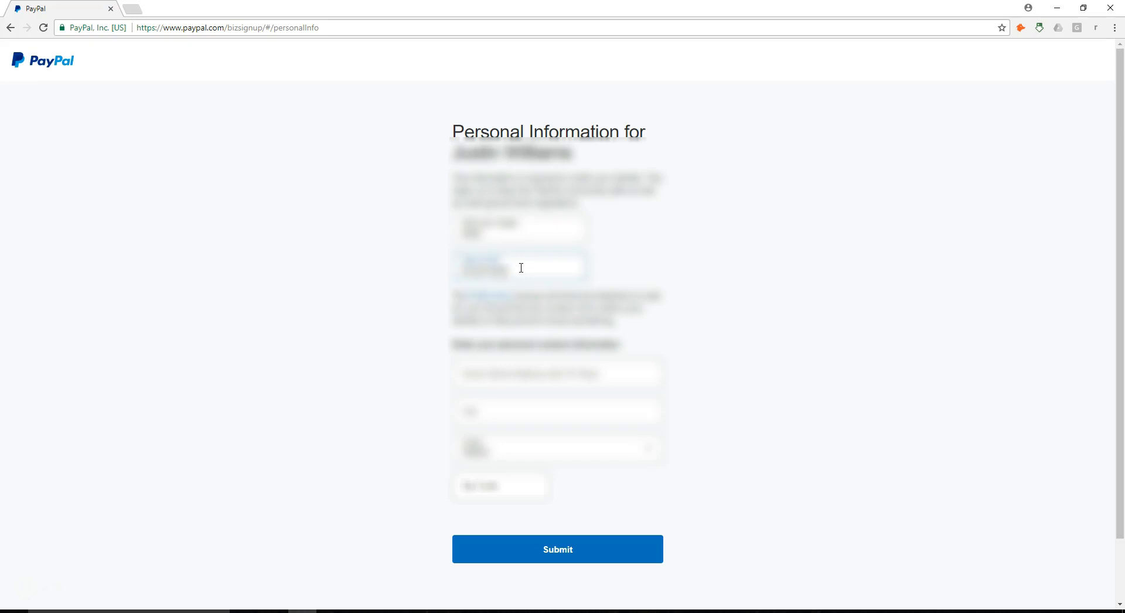
Fill in the contact's personal street address, city, state and zip code, and submit the personal information
{"action": "left_click", "coordinate": [536, 374]}
{"action": "type", "text": "******"}
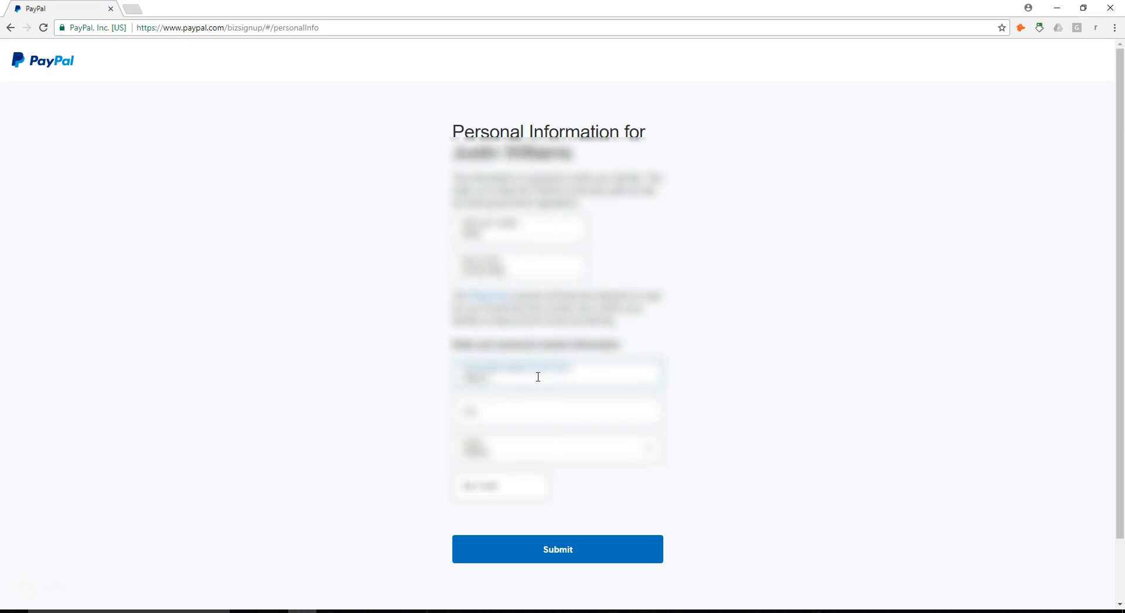
{"action": "type", "text": "**********"}
{"action": "key", "text": "Tab"}
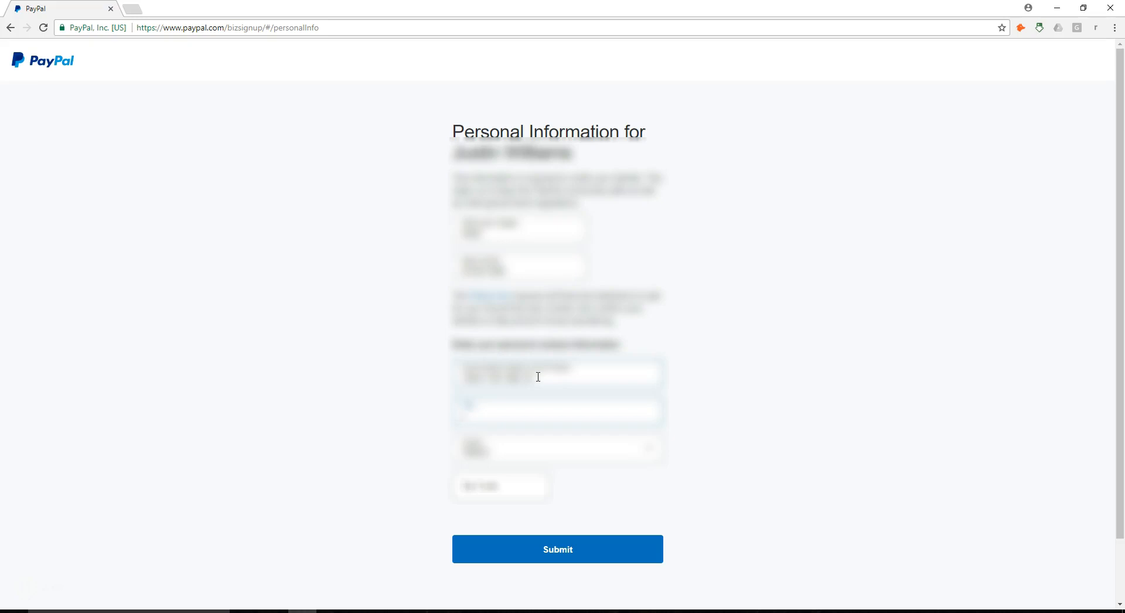
{"action": "type", "text": "Tampa"}
{"action": "key", "text": "Tab"}
{"action": "type", "text": "ok"}
{"action": "key", "text": "Tab"}
{"action": "type", "text": "74135"}
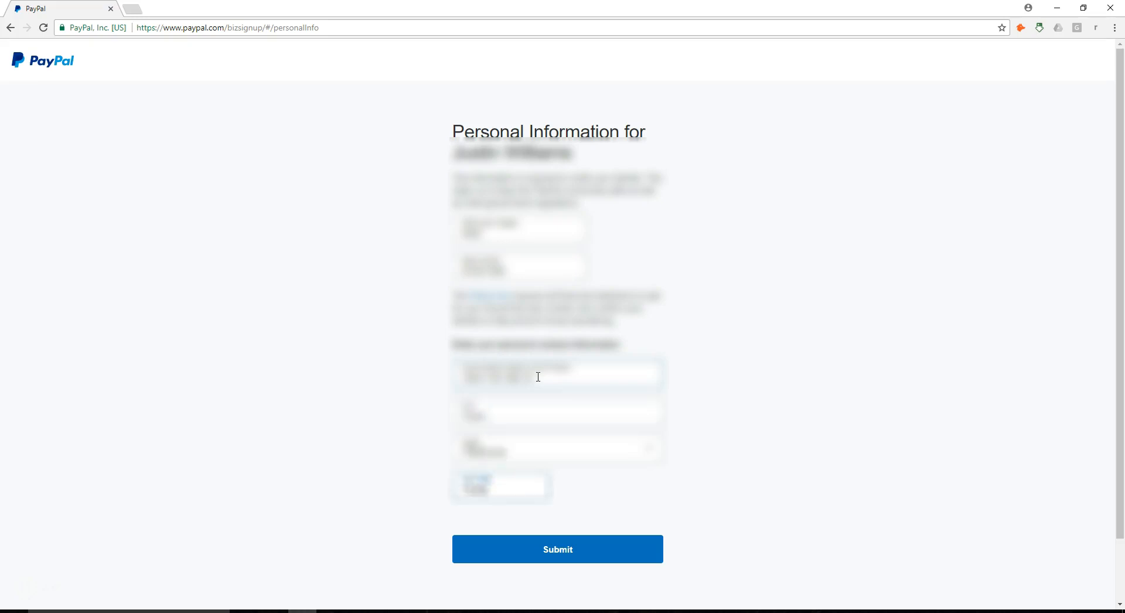
{"action": "left_click", "coordinate": [590, 546]}
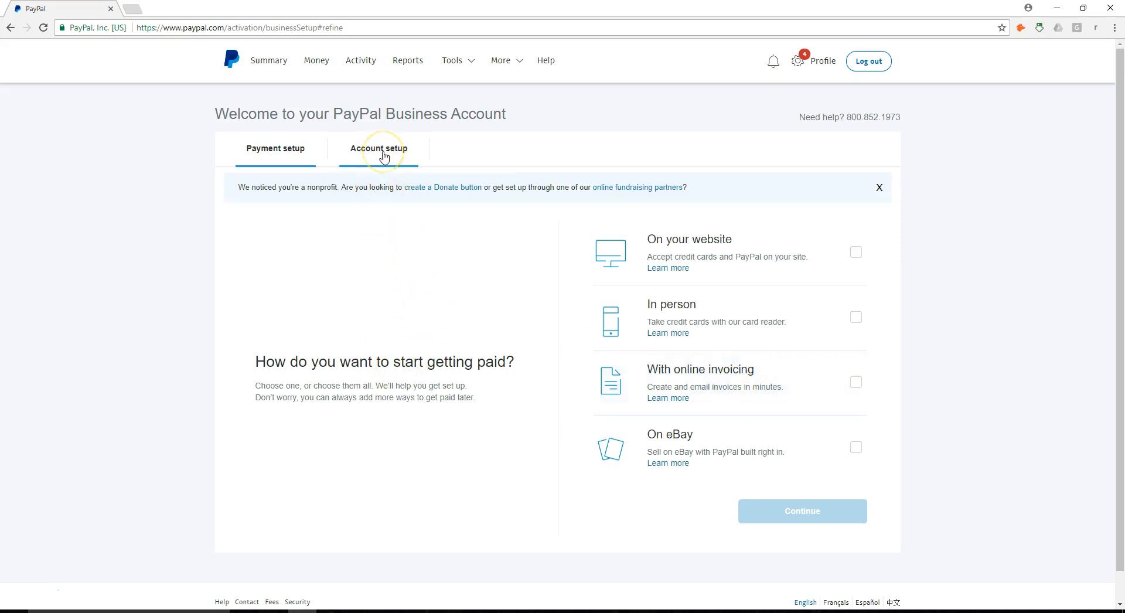
Open the account setup tasks of the new business account
{"action": "left_click", "coordinate": [384, 155]}
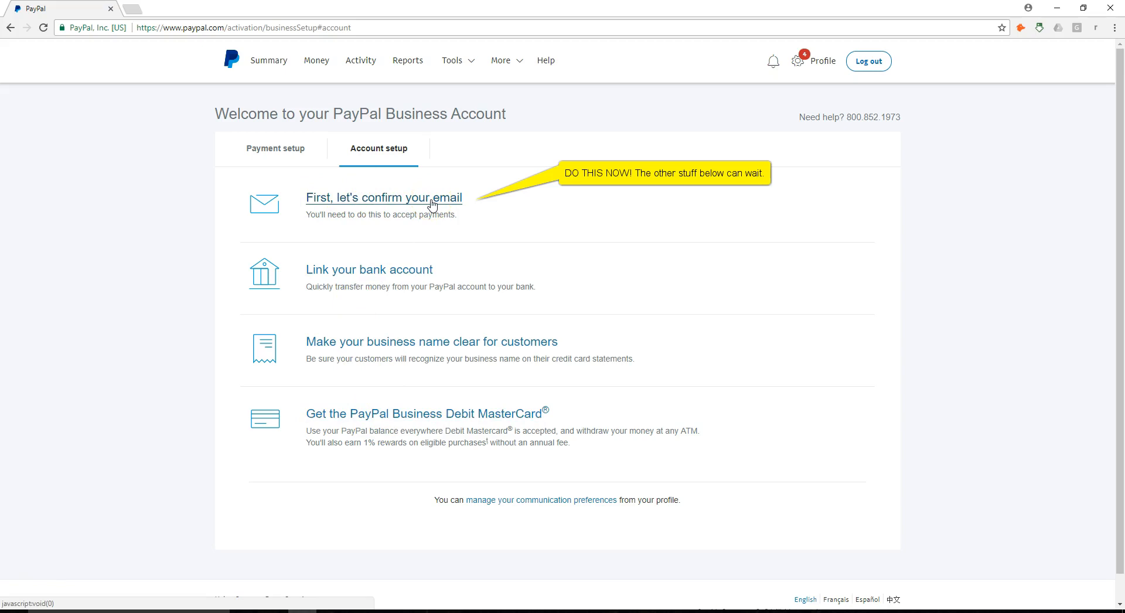
{"action": "left_click", "coordinate": [403, 273]}
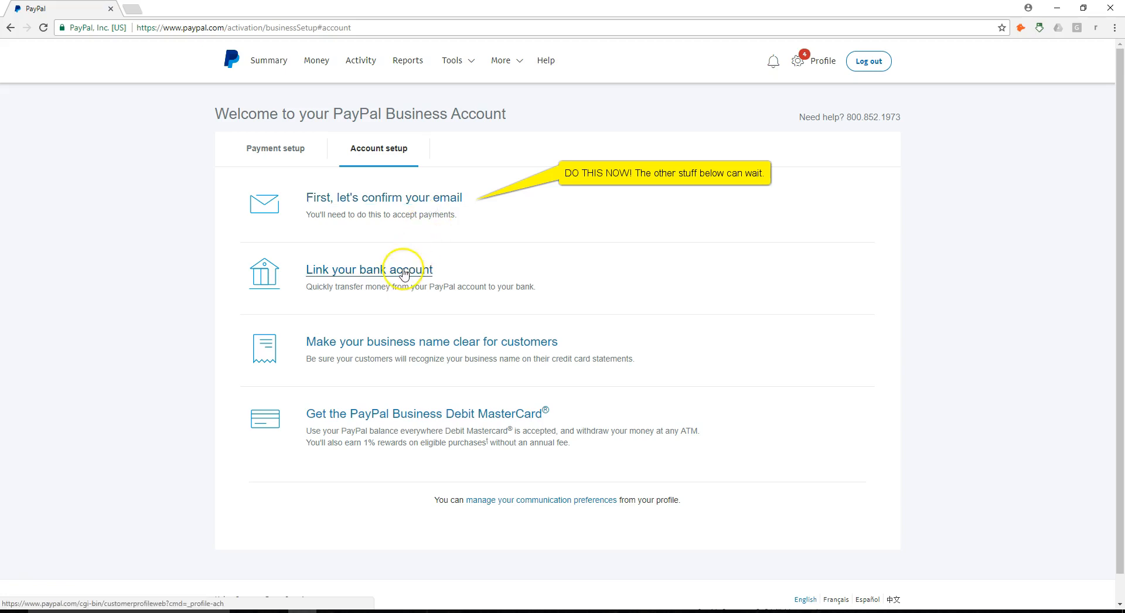